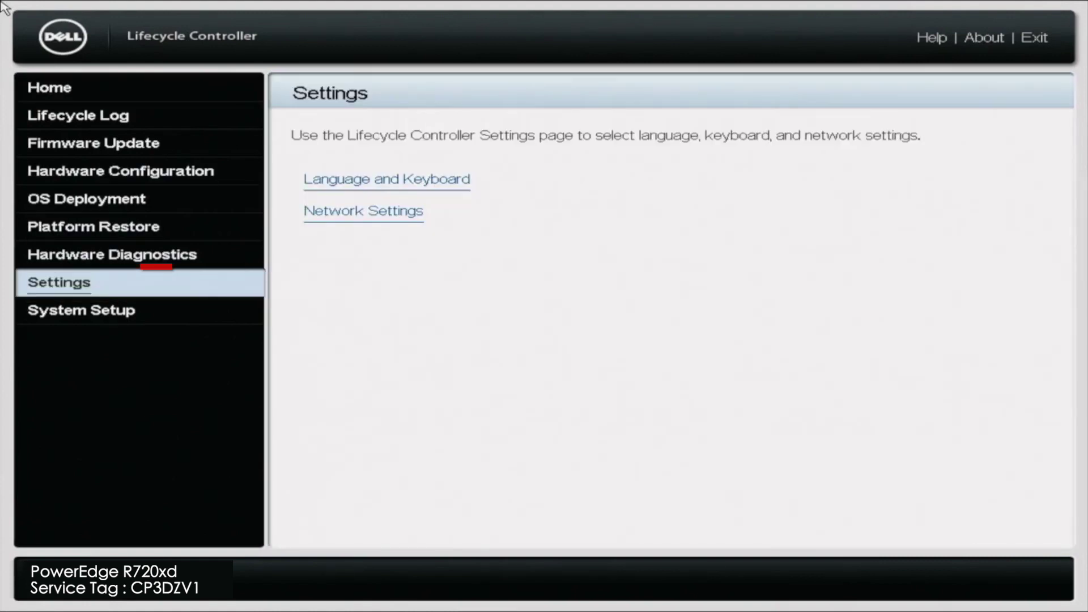
Step: Go to the Network Settings page from the Lifecycle Controller Settings menu
{"action": "key", "text": "Tab"}
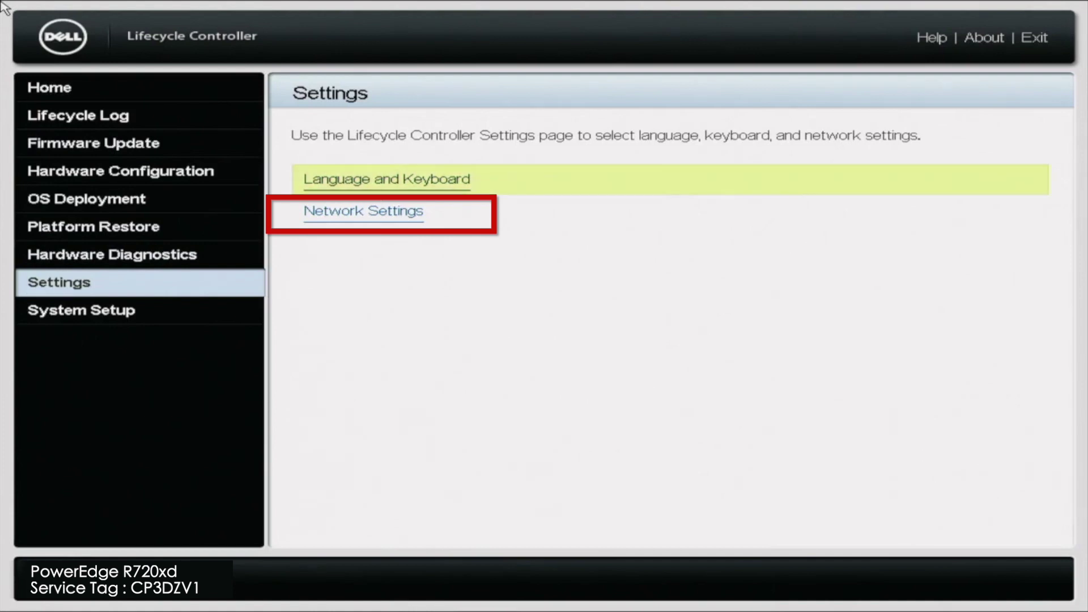
{"action": "key", "text": "Down"}
{"action": "key", "text": "Return"}
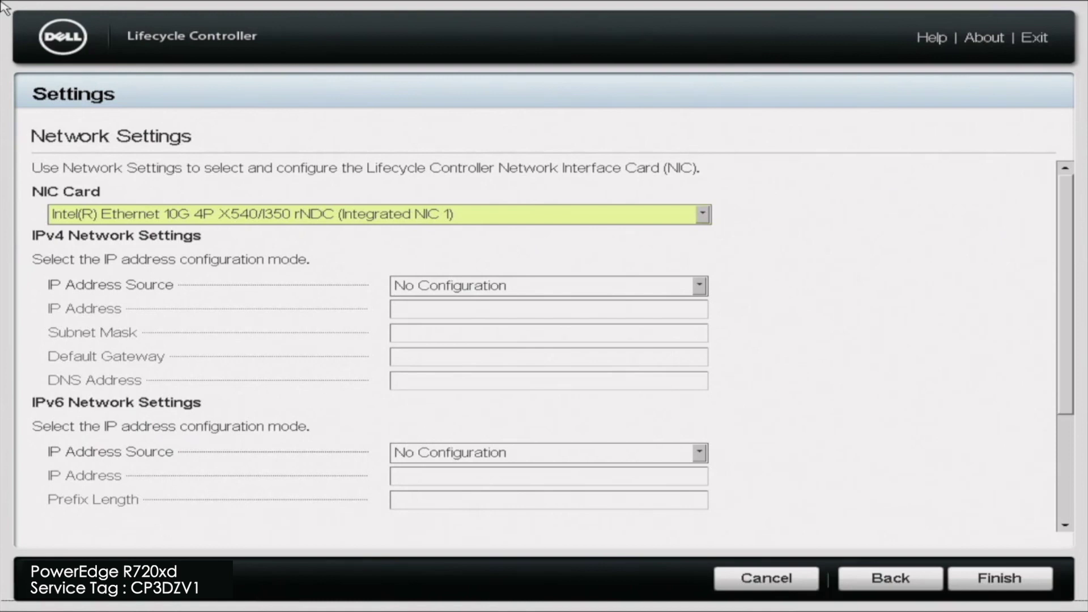
Step: Change Integrated NIC 1's IPv4 IP Address Source to Static IP
{"action": "key", "text": "Tab"}
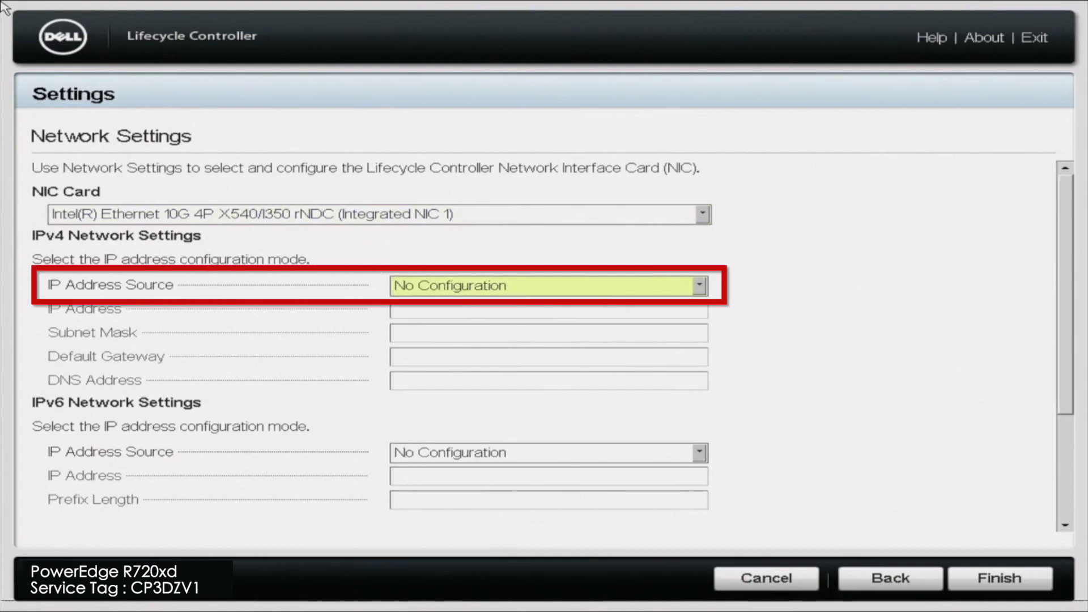
{"action": "key", "text": "alt+Down"}
{"action": "key", "text": "Down"}
{"action": "key", "text": "Down"}
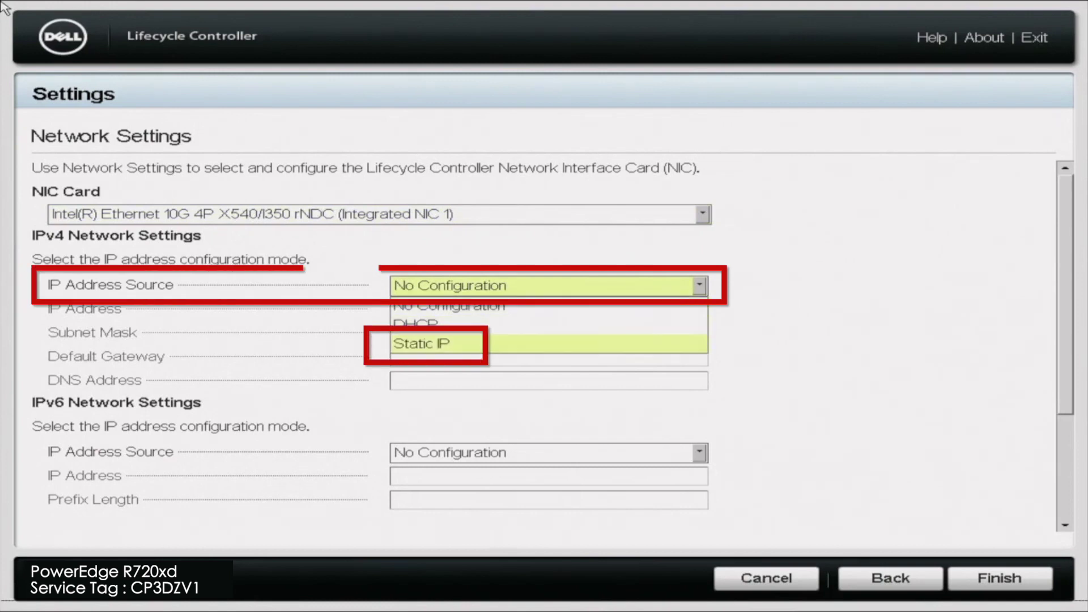
{"action": "key", "text": "Return"}
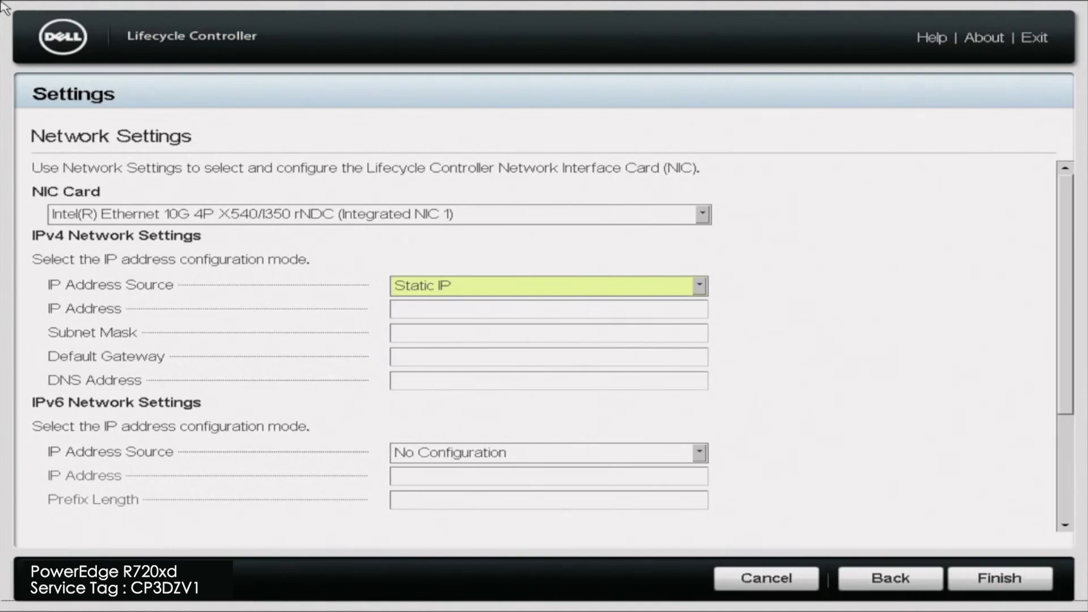
Step: Enter 172.16.50.200 as the static IPv4 address for Integrated NIC 1
{"action": "key", "text": "Tab"}
{"action": "type", "text": "1"}
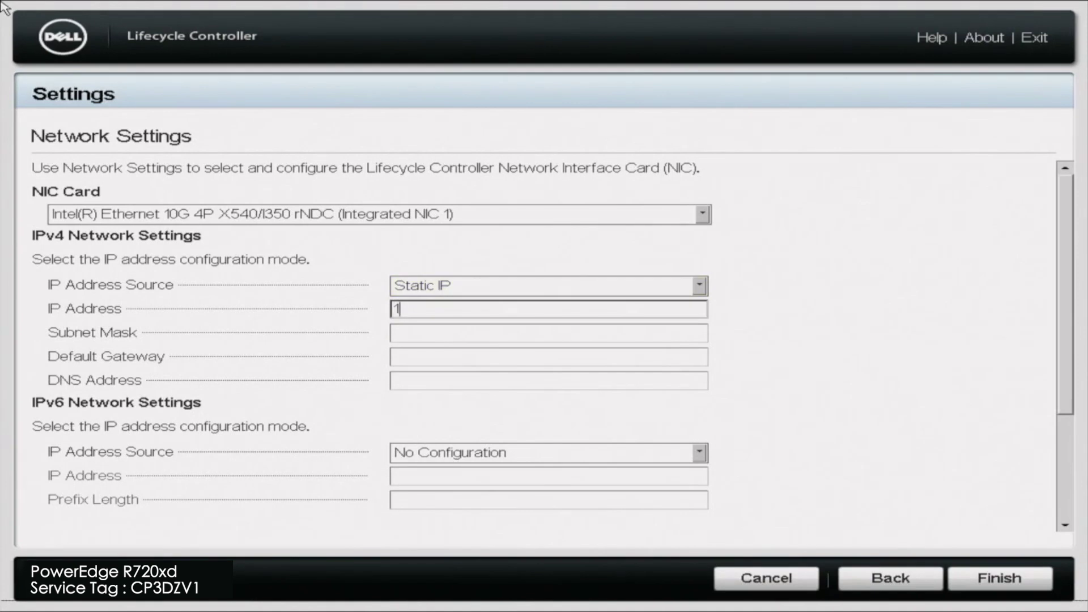
{"action": "type", "text": "72."}
{"action": "type", "text": "16."}
{"action": "type", "text": "50"}
{"action": "type", "text": ".200"}
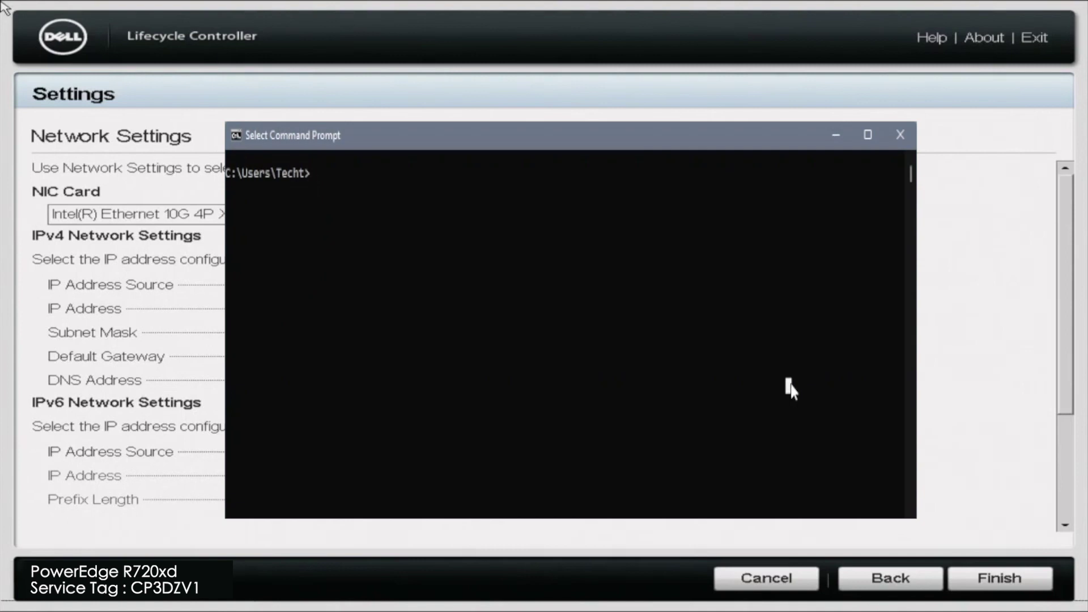
{"action": "type", "text": "ipco"}
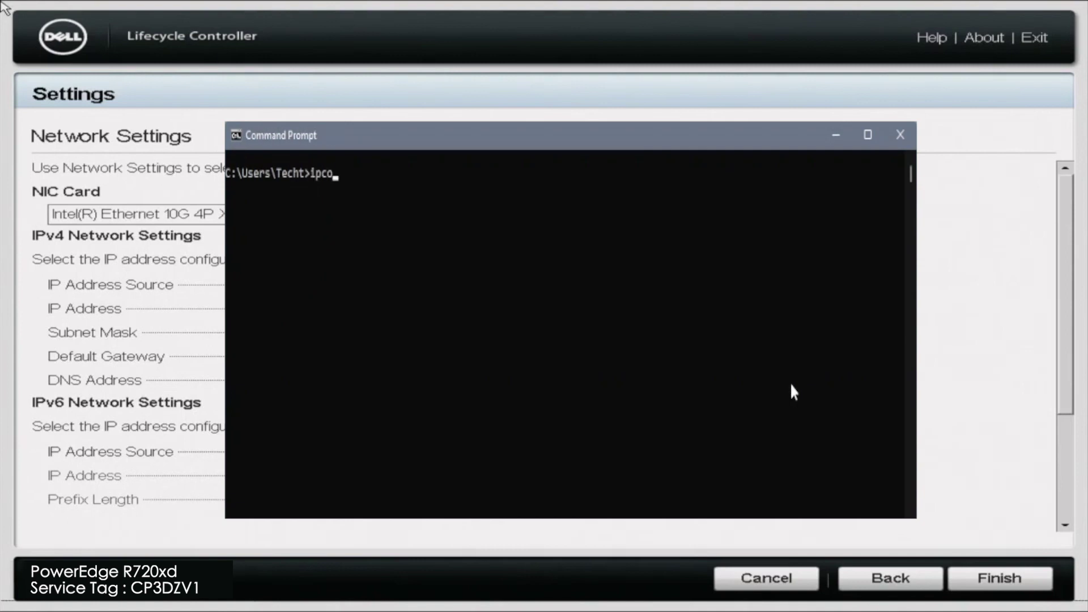
{"action": "type", "text": "nfig"}
Step: Run ipconfig in Command Prompt, showing the current address 172.16.50.221
{"action": "key", "text": "Return"}
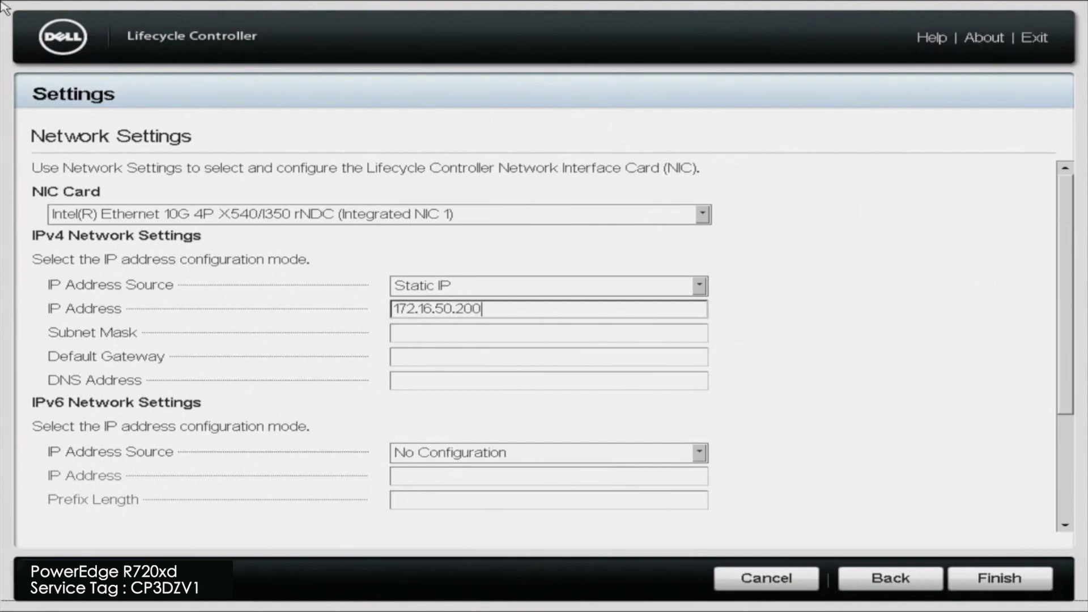
Step: Enter 255.255.255.0 as the IPv4 subnet mask
{"action": "key", "text": "Tab"}
{"action": "type", "text": "2"}
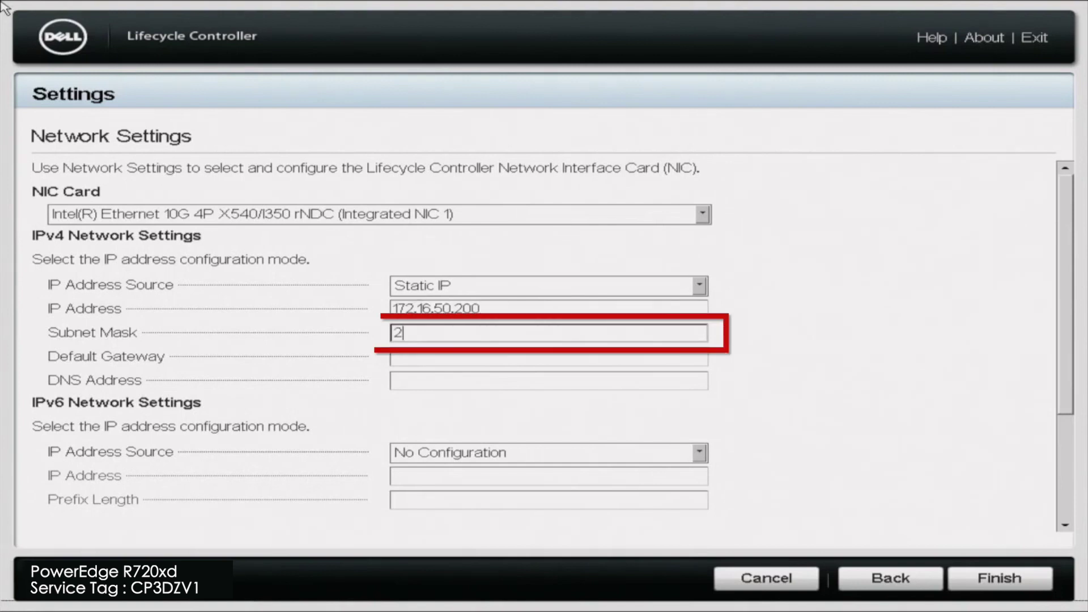
{"action": "type", "text": "55.2"}
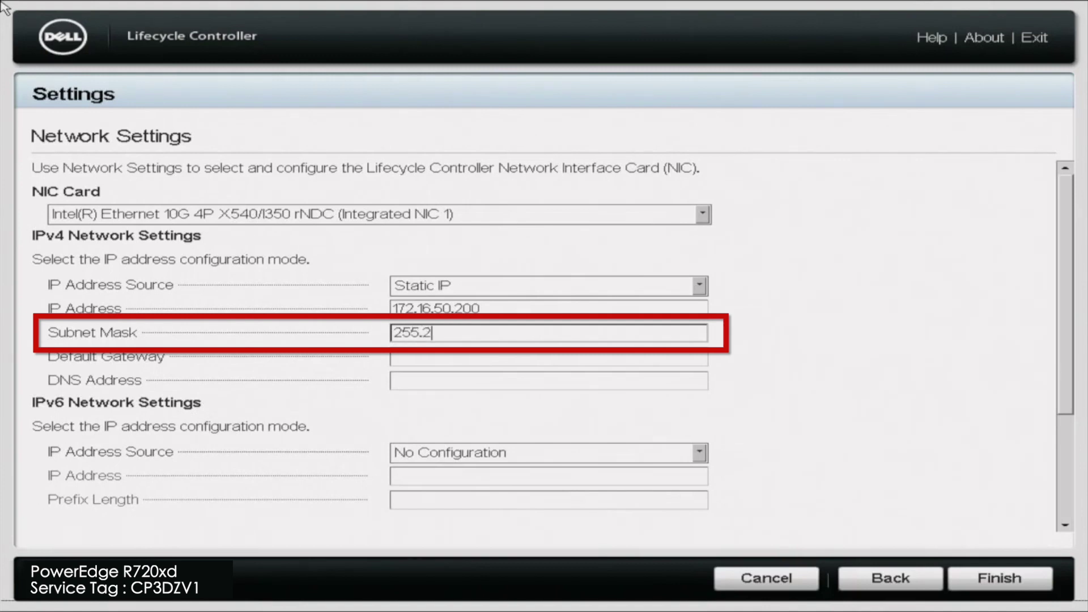
{"action": "type", "text": "55."}
{"action": "type", "text": "255."}
{"action": "type", "text": "0"}
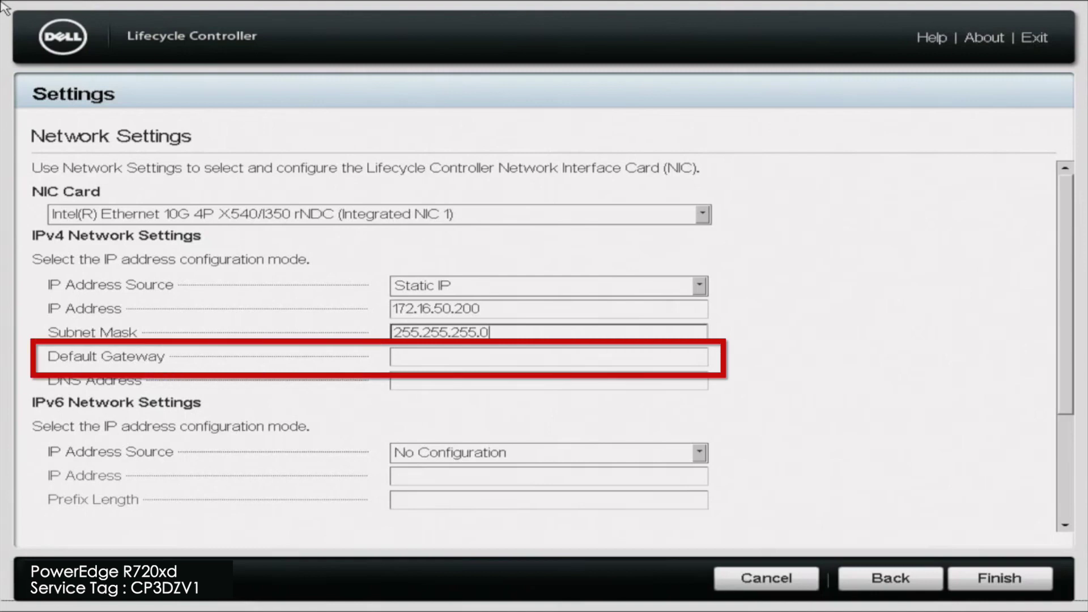
Step: Enter 172.16.50.1 as the default gateway and move on to the DNS address
{"action": "key", "text": "Tab"}
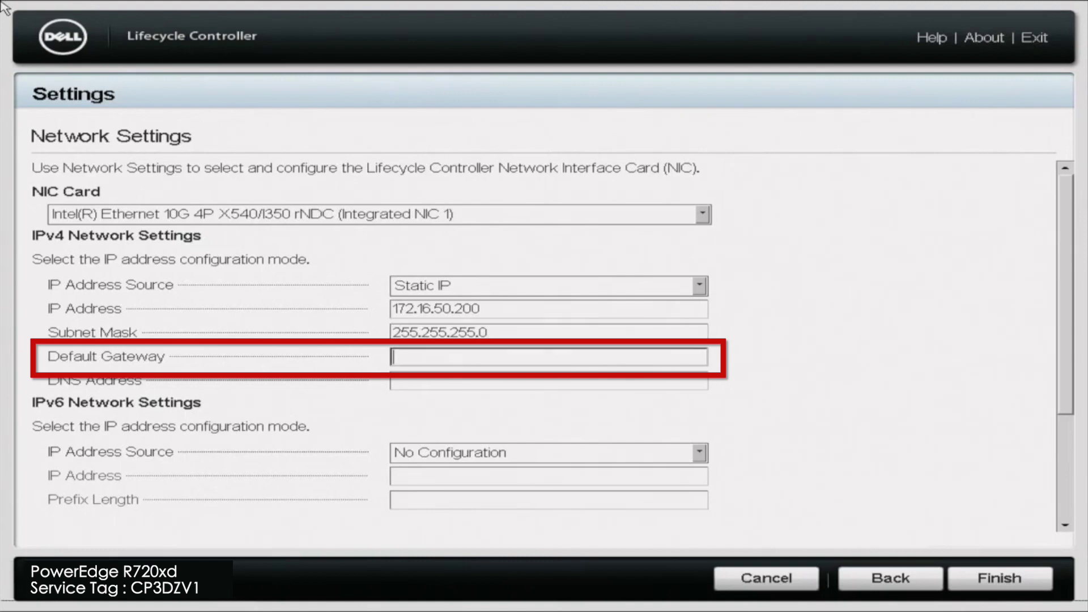
{"action": "type", "text": "172"}
{"action": "type", "text": ".16."}
{"action": "type", "text": "50"}
{"action": "type", "text": ".1"}
{"action": "key", "text": "Tab"}
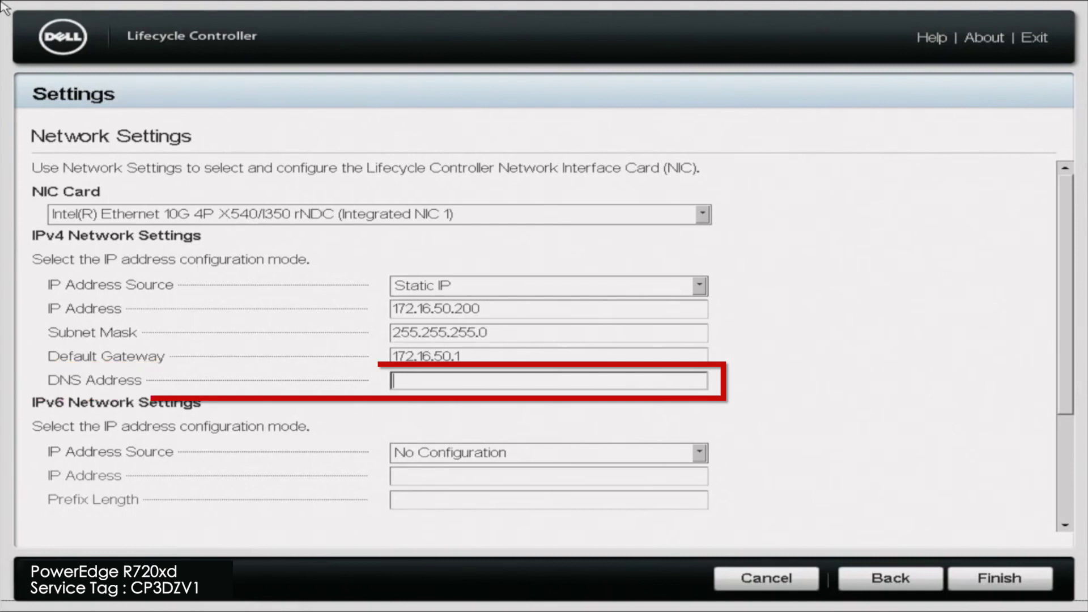
{"action": "type", "text": "8."}
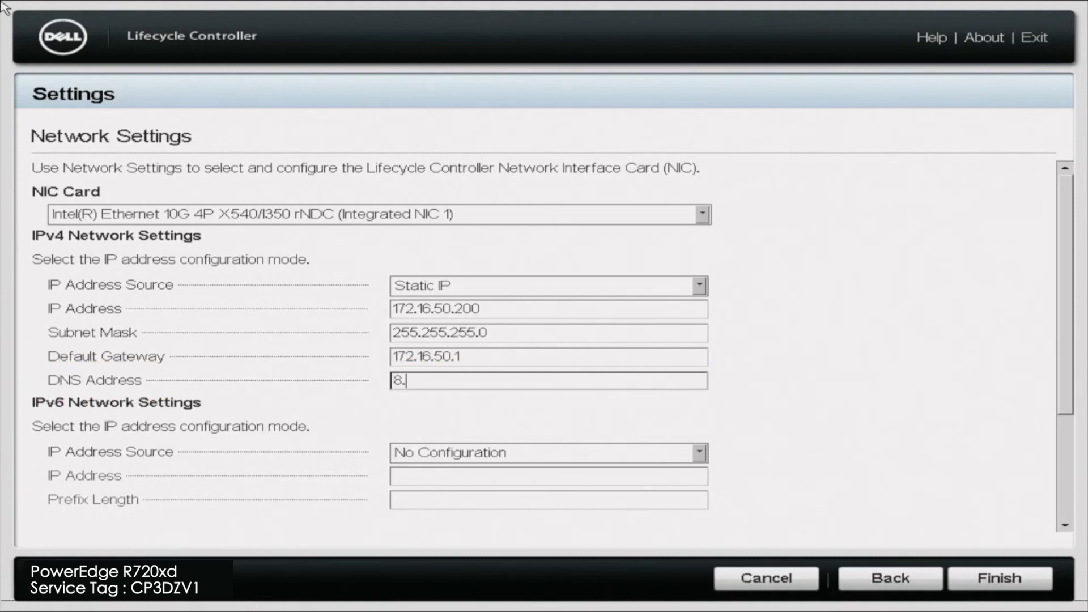
{"action": "type", "text": "8.8"}
{"action": "type", "text": ".8"}
Step: With DNS 8.8.8.8 entered, finish to apply the static settings and acknowledge the Success message
{"action": "key", "text": "Tab"}
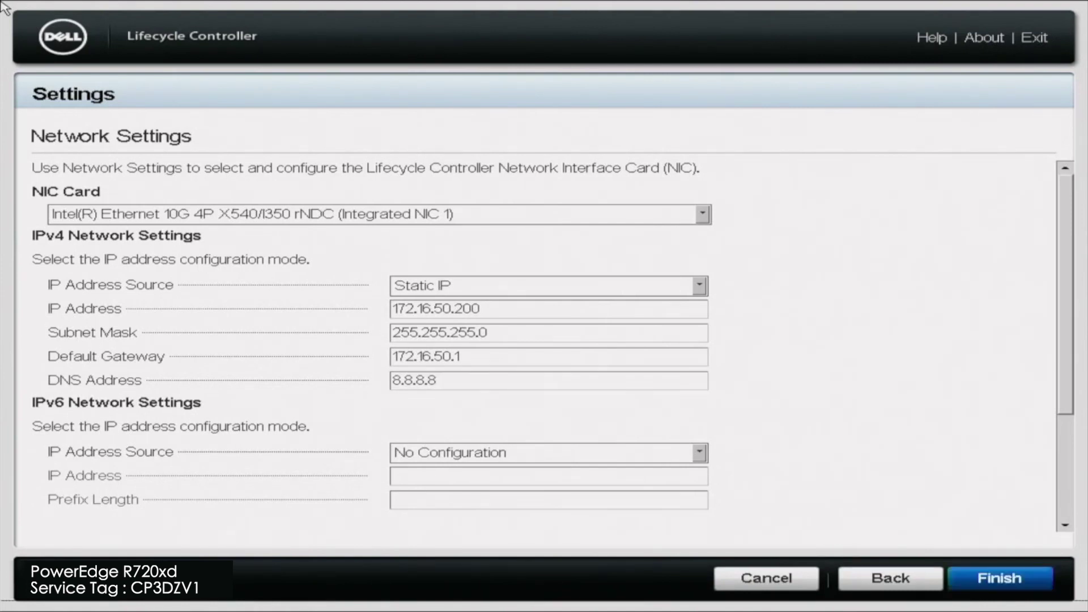
{"action": "key", "text": "Return"}
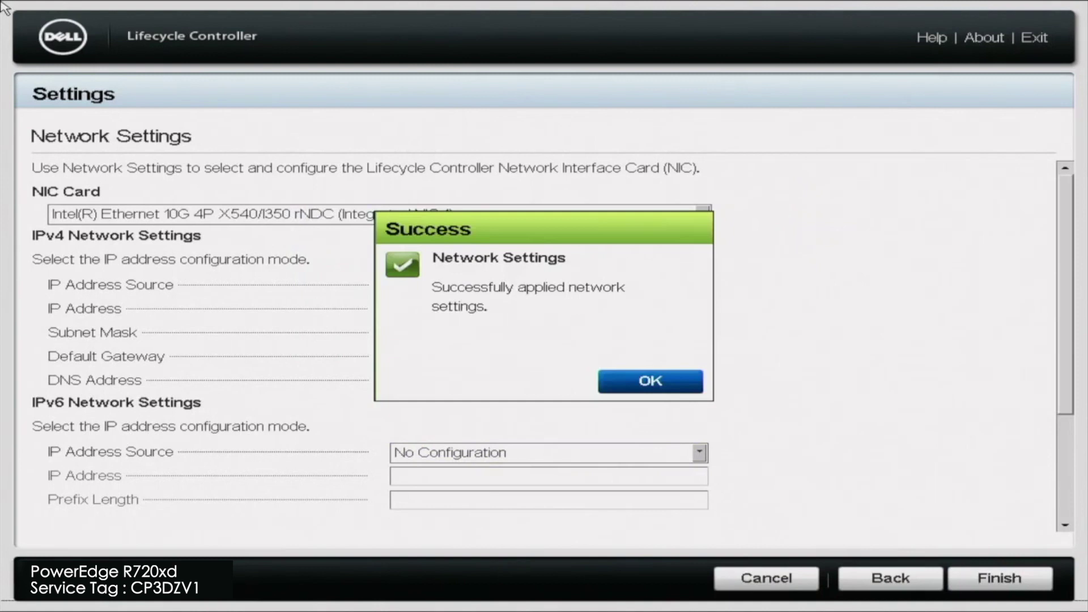
{"action": "key", "text": "Return"}
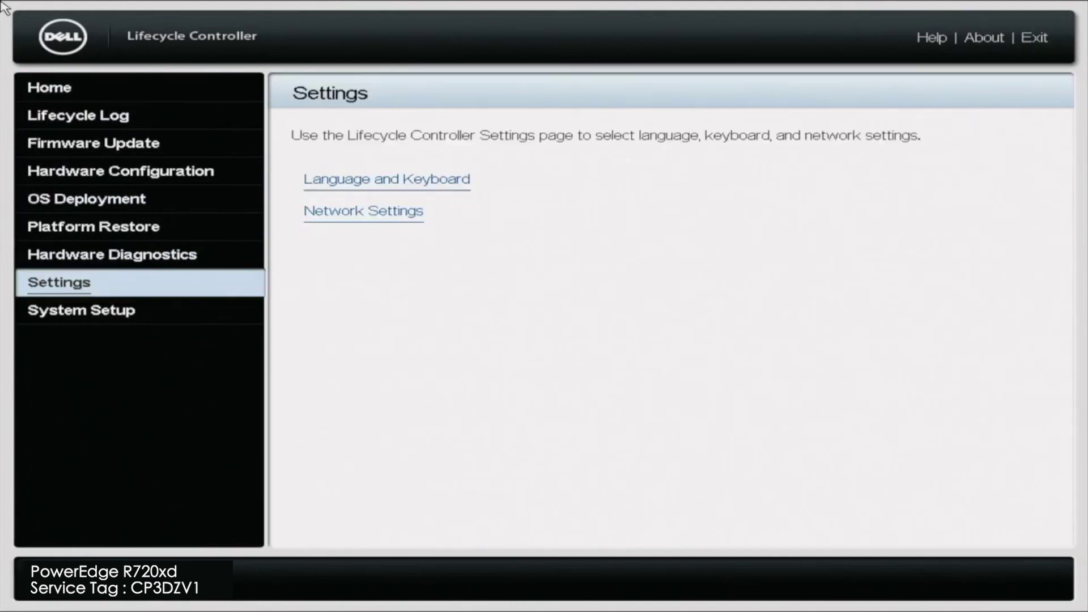
Step: Return to the Network Settings page from the Settings menu
{"action": "key", "text": "Tab"}
{"action": "key", "text": "Down"}
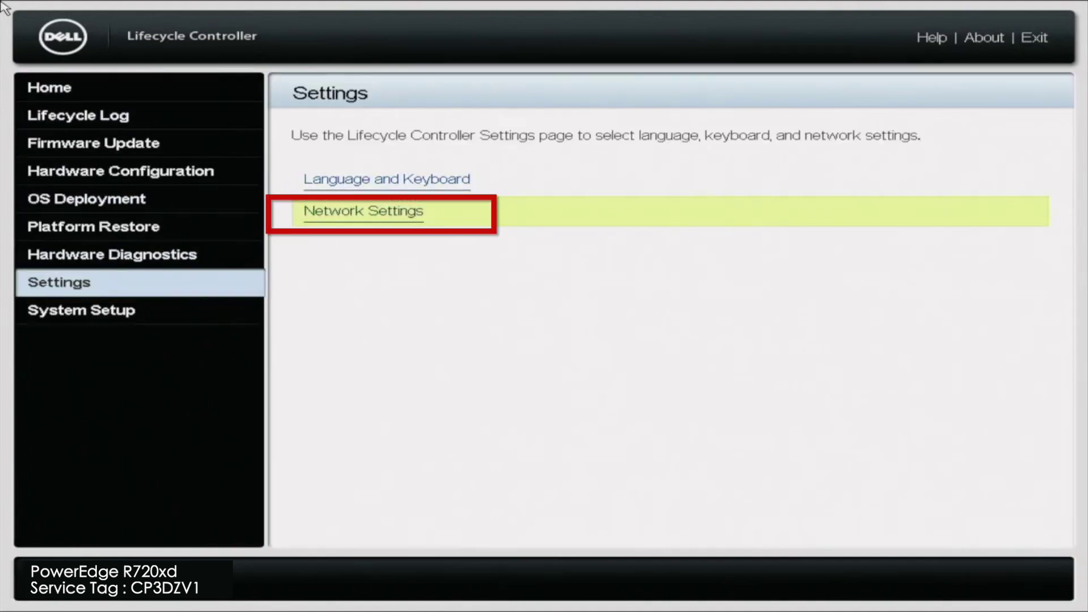
{"action": "key", "text": "Return"}
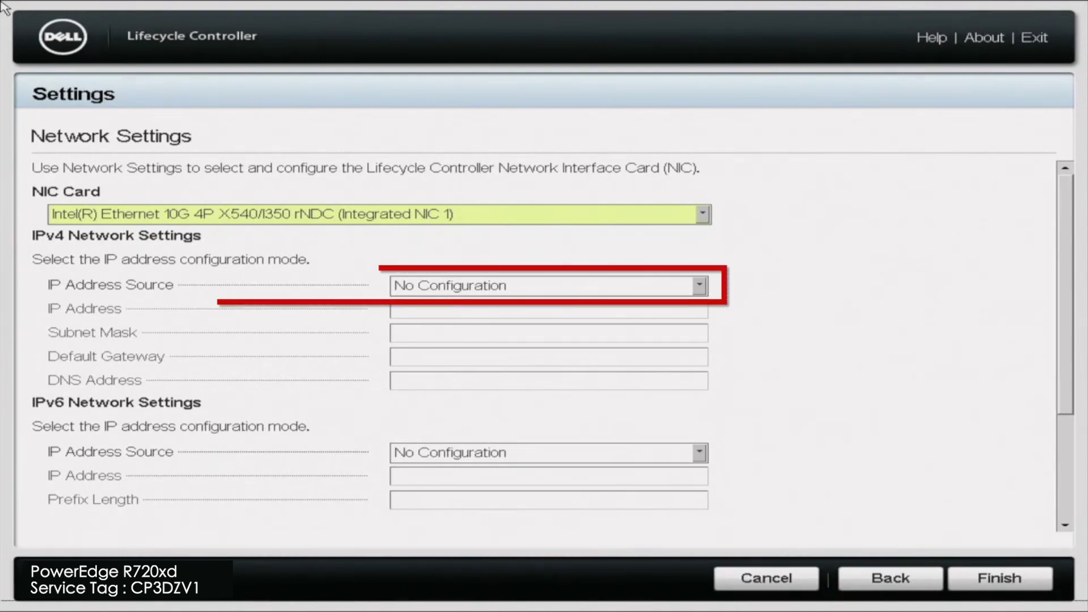
Step: Change Integrated NIC 1's IPv4 IP Address Source to DHCP
{"action": "key", "text": "Tab"}
{"action": "key", "text": "space"}
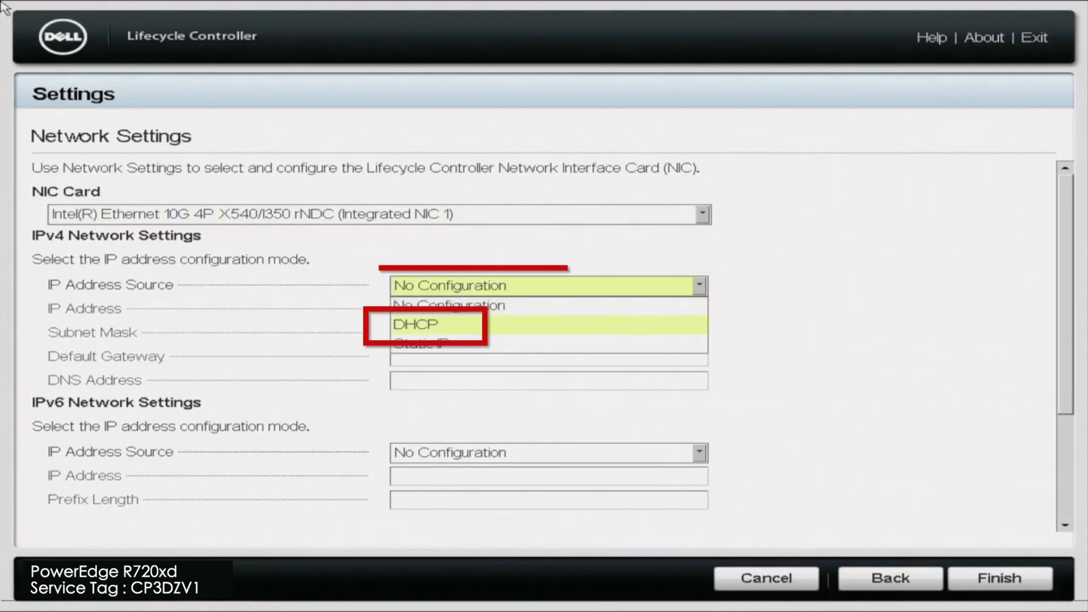
{"action": "key", "text": "Down"}
{"action": "key", "text": "Return"}
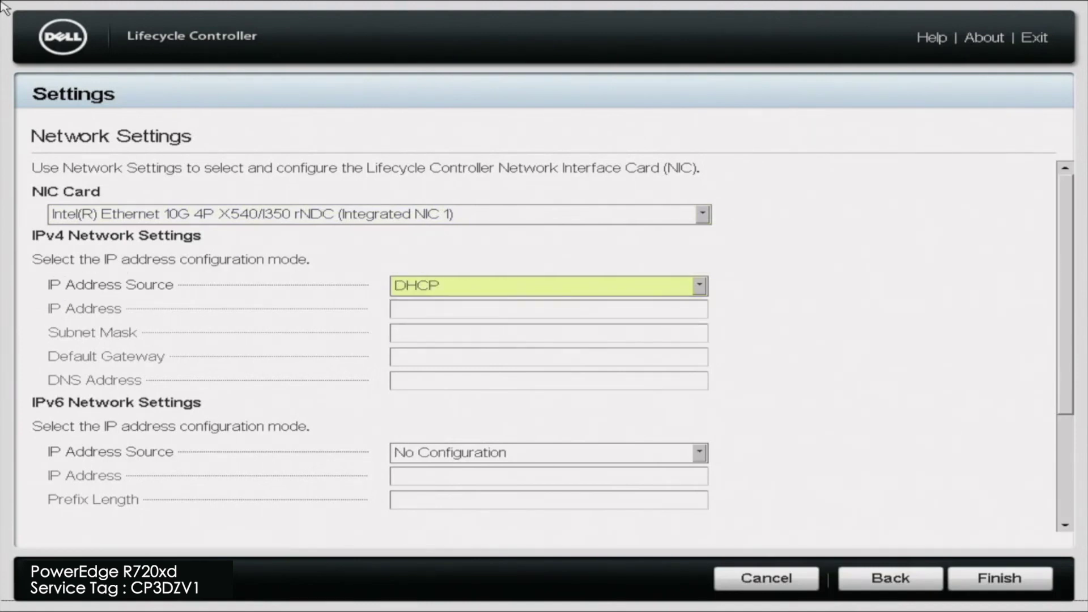
Step: Finish to apply the DHCP settings and acknowledge the Success message
{"action": "key", "text": "Tab"}
{"action": "key", "text": "Tab"}
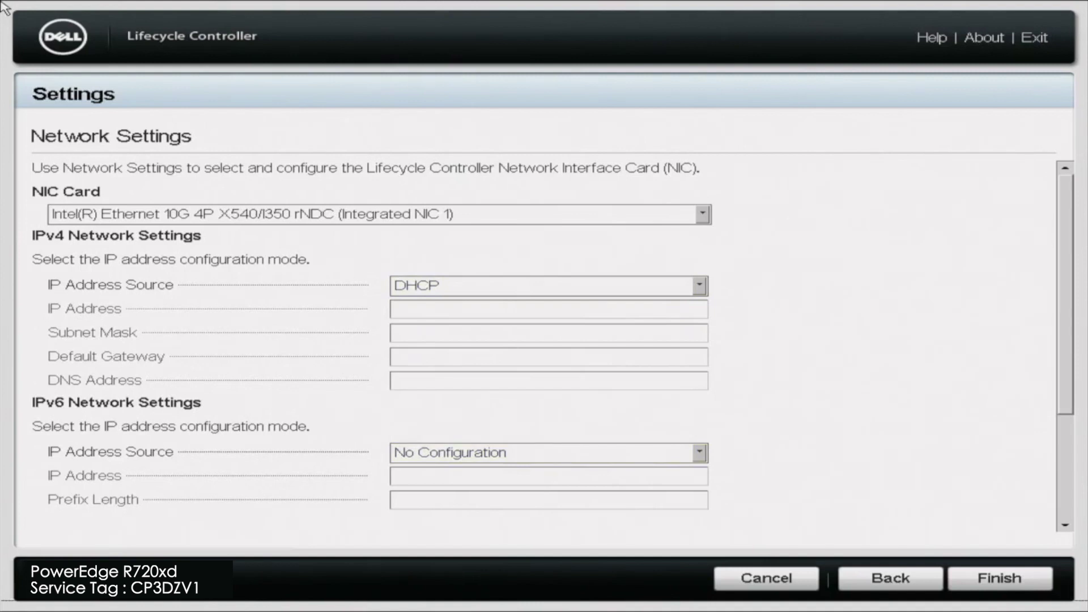
{"action": "key", "text": "Tab"}
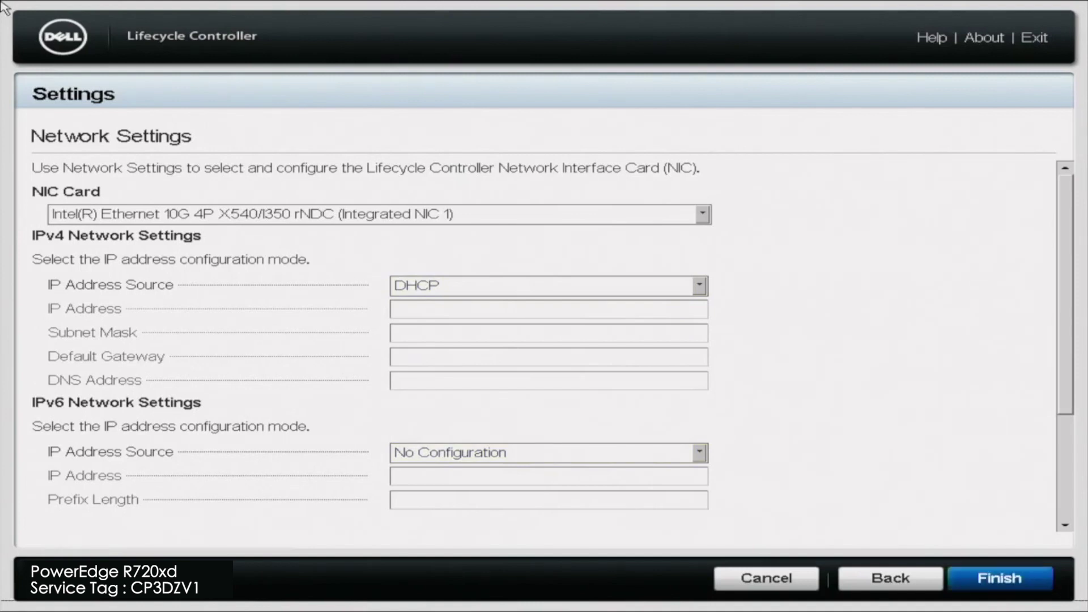
{"action": "key", "text": "Return"}
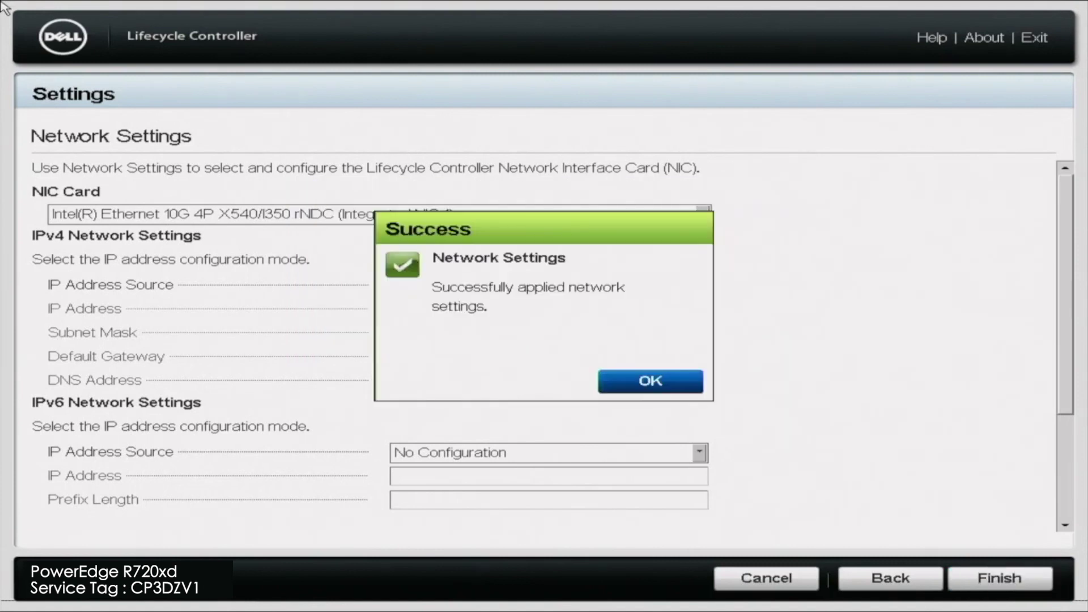
{"action": "key", "text": "Return"}
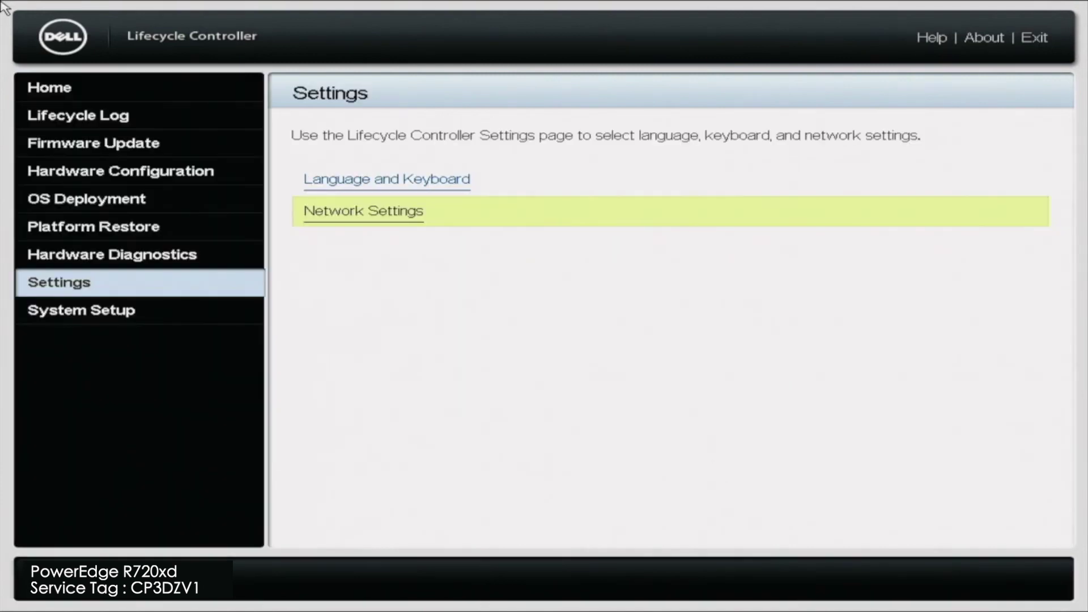